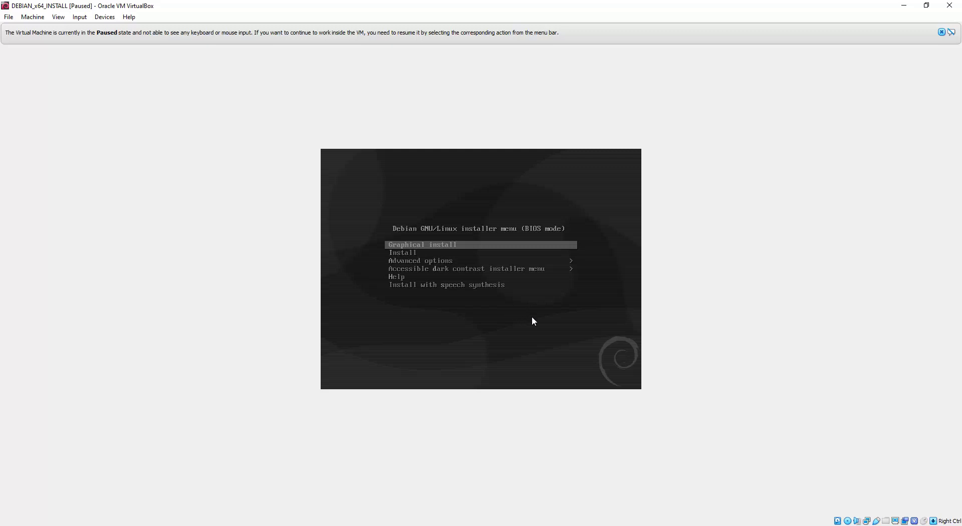
# Resume the paused virtual machine, start the Debian graphical install and accept English as the installation language.
pyautogui.hotkey('ctrl', 'p')
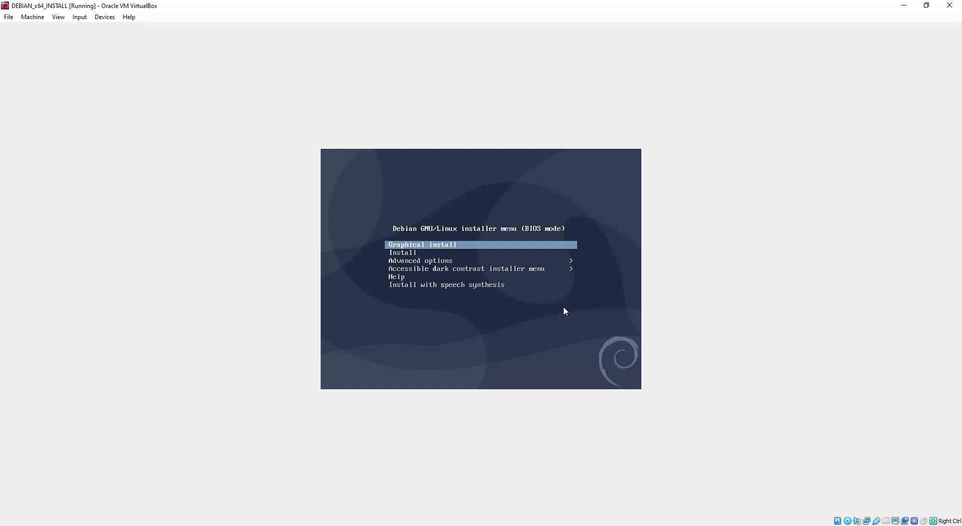
pyautogui.press('Return')
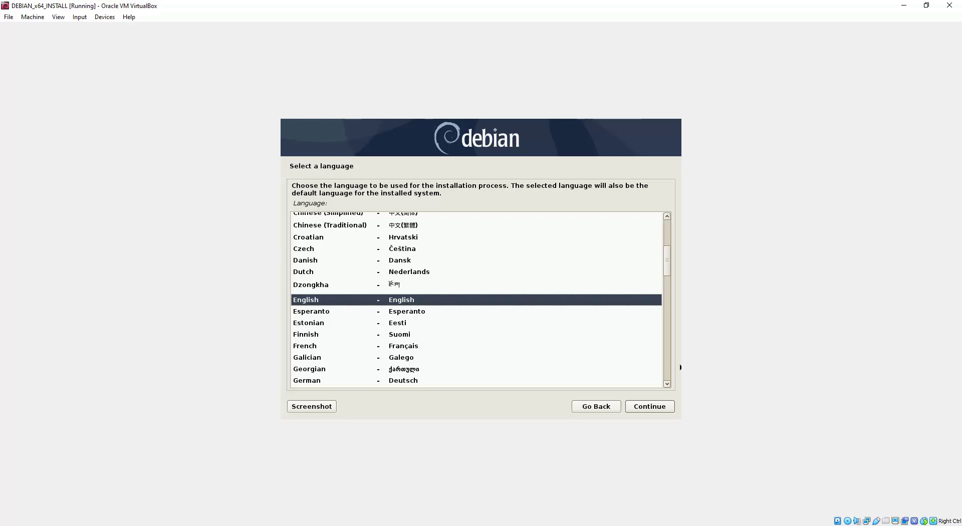
pyautogui.click(654, 407)
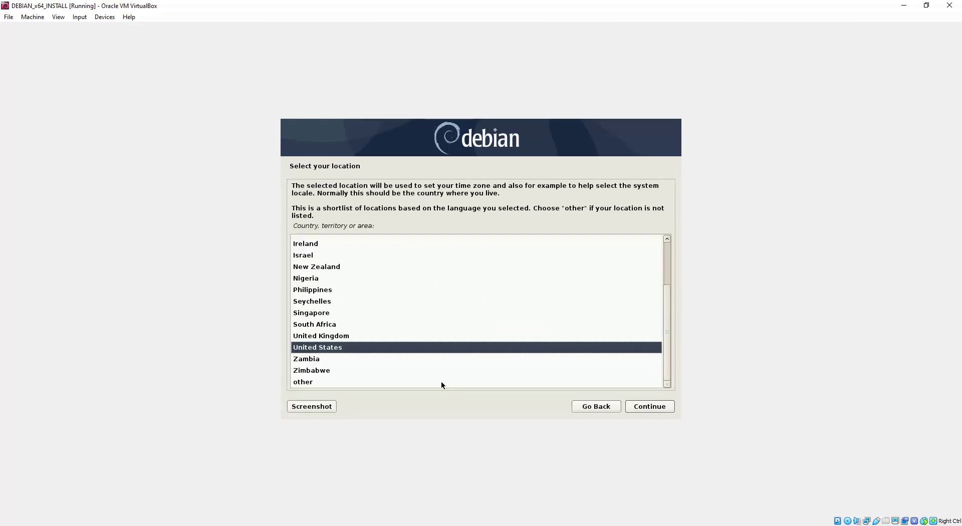
# Set the installation location to Australia and accept the American English keymap.
pyautogui.scroll(2, 385, 335)
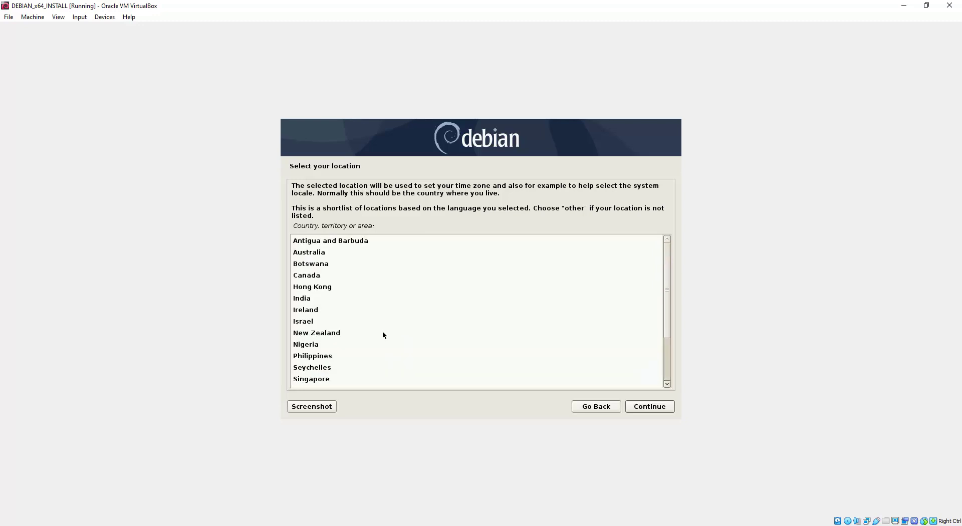
pyautogui.click(323, 252)
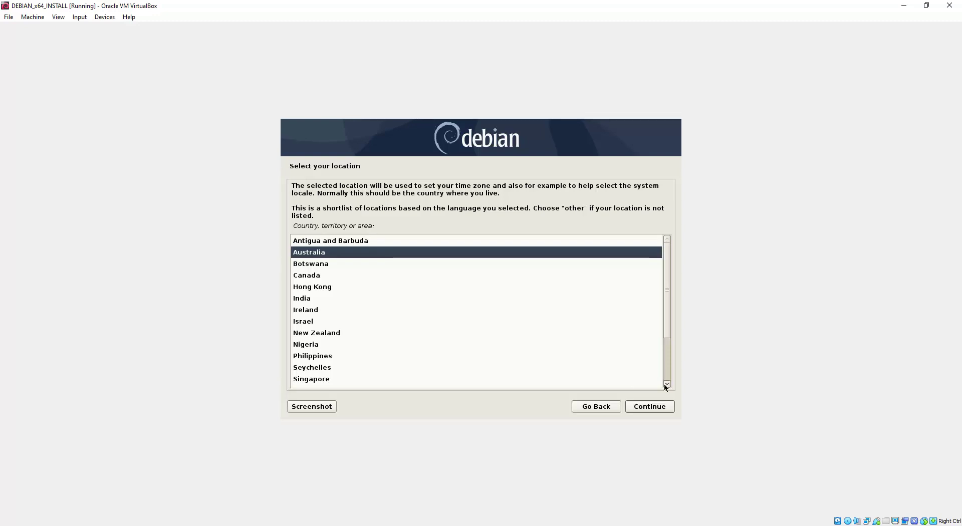
pyautogui.click(646, 407)
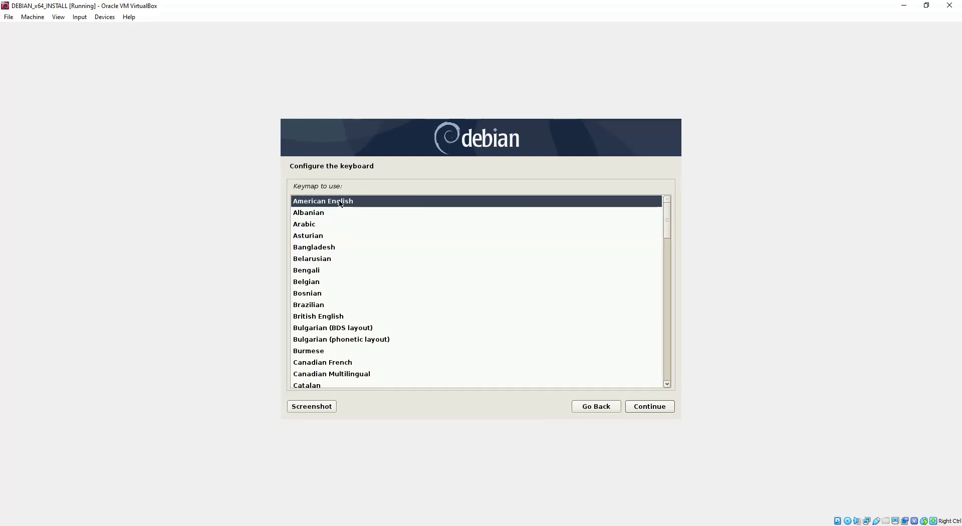
pyautogui.click(657, 407)
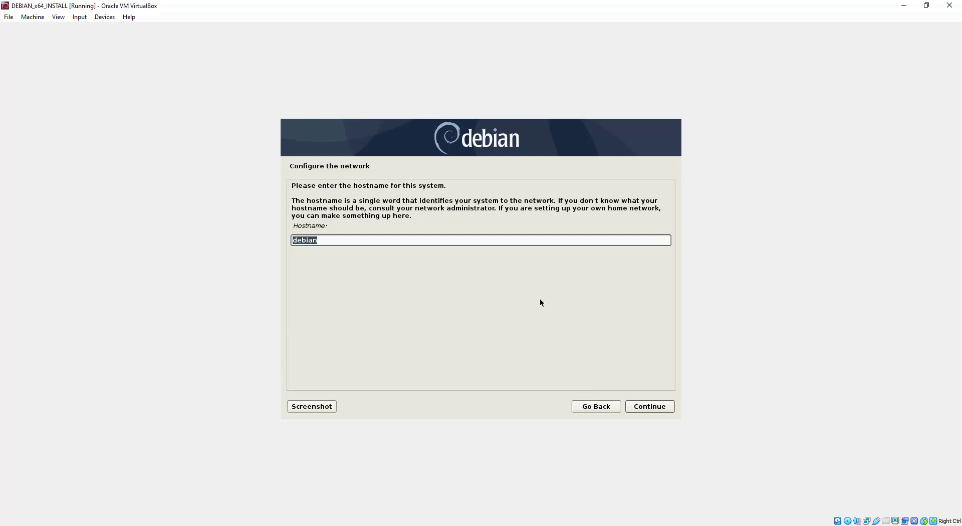
# Set the system's hostname to debian-vm and continue to the domain name configuration.
pyautogui.click(326, 239)
pyautogui.moveTo(324, 239); pyautogui.dragTo(375, 279)
pyautogui.moveTo(323, 239); pyautogui.dragTo(287, 237)
pyautogui.click(337, 237)
pyautogui.write('-vm')
pyautogui.click(651, 408)
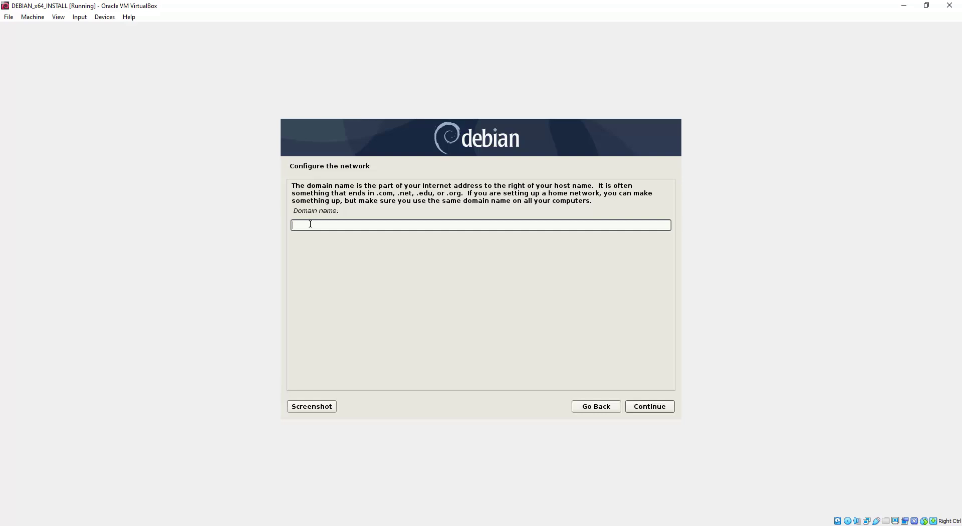
# Set the network domain name to ricmedia.com and continue to the user and password setup.
pyautogui.write('ricmedia.com')
pyautogui.moveTo(339, 225); pyautogui.dragTo(328, 225)
pyautogui.press('BackSpace')
pyautogui.press('BackSpace')
pyautogui.write('local')
pyautogui.press('BackSpace')
pyautogui.press('BackSpace')
pyautogui.press('BackSpace')
pyautogui.press('BackSpace')
pyautogui.write('com')
pyautogui.click(655, 404)
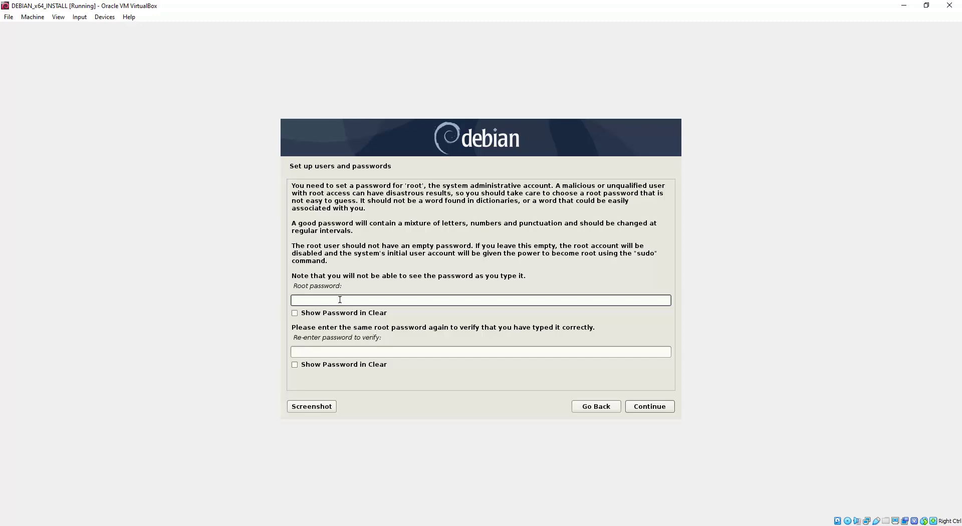
# Enter the root password, repeat it for verification and continue to the new user setup.
pyautogui.write('•••••••••')
pyautogui.press('Tab')
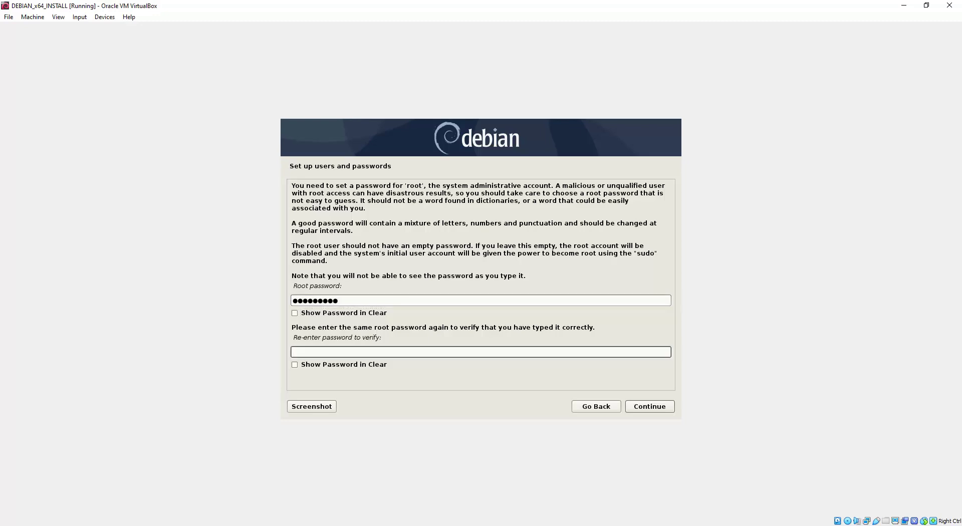
pyautogui.write('•••••••••')
pyautogui.click(647, 408)
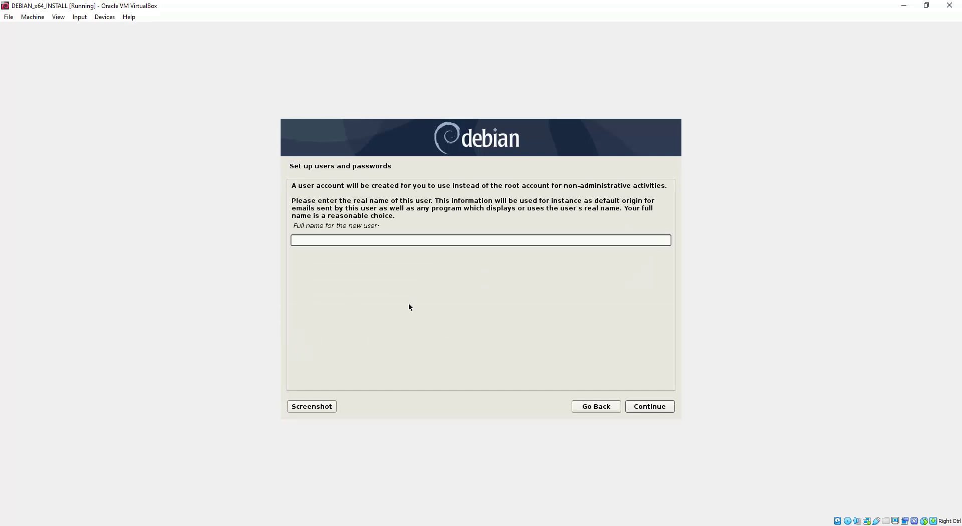
# Enter the new user's full name and accept the suggested account username.
pyautogui.write('Richie')
pyautogui.click(650, 407)
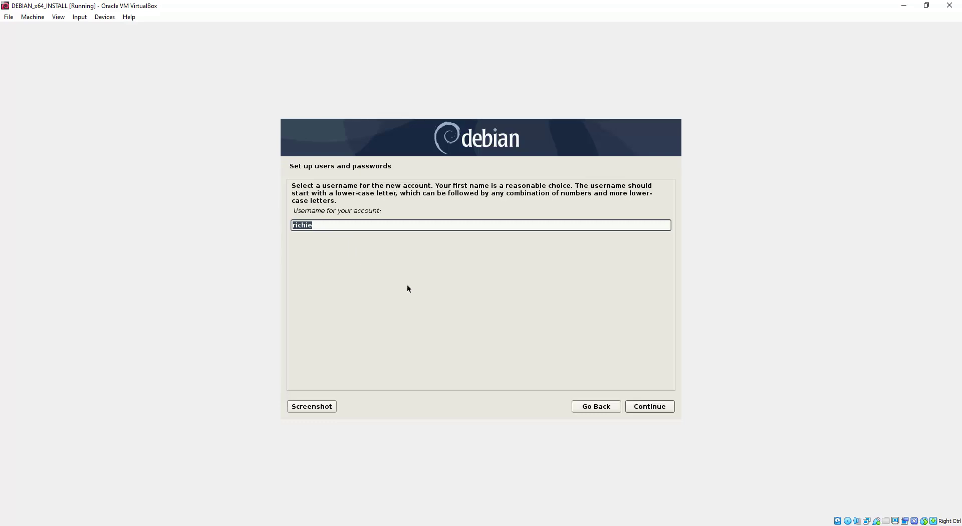
pyautogui.click(654, 407)
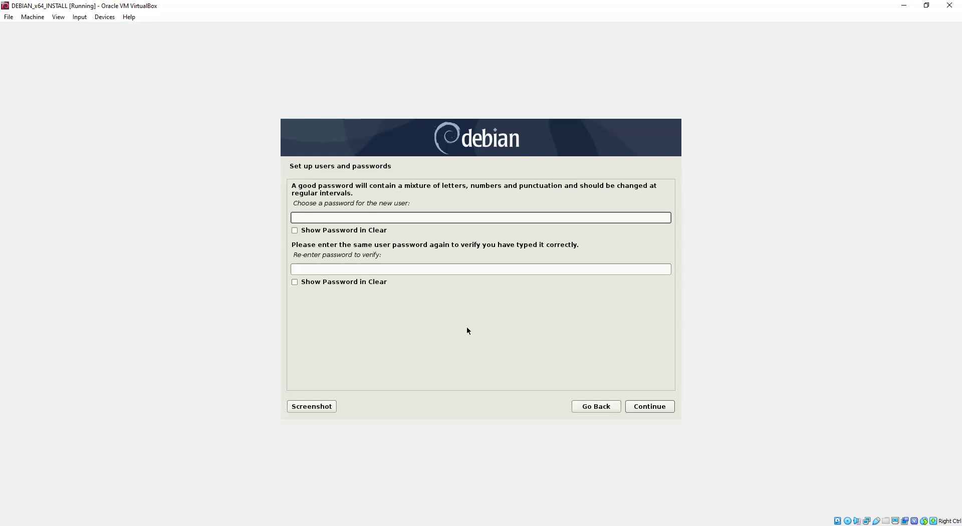
# Enter the new user's password, repeat it for verification and continue to the clock configuration.
pyautogui.write('*********')
pyautogui.press('Tab')
pyautogui.write('**')
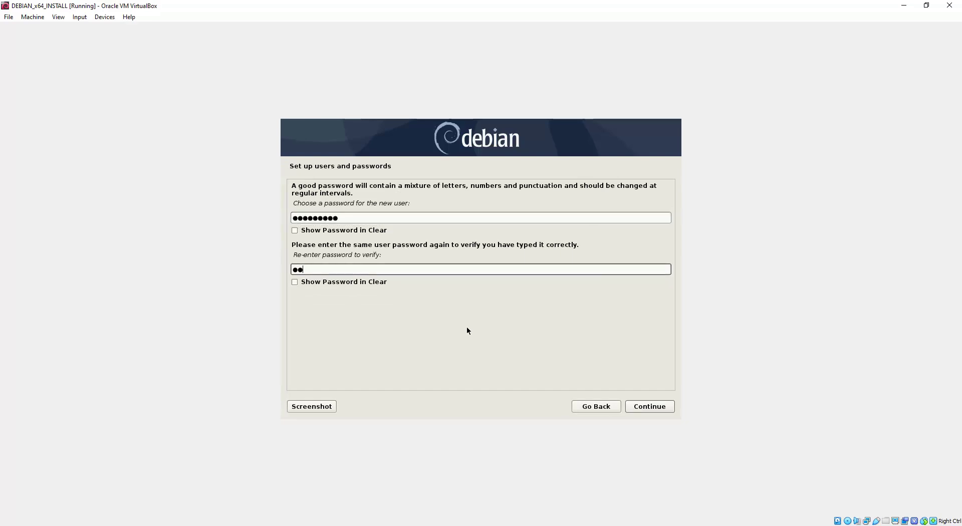
pyautogui.write('*******')
pyautogui.click(646, 406)
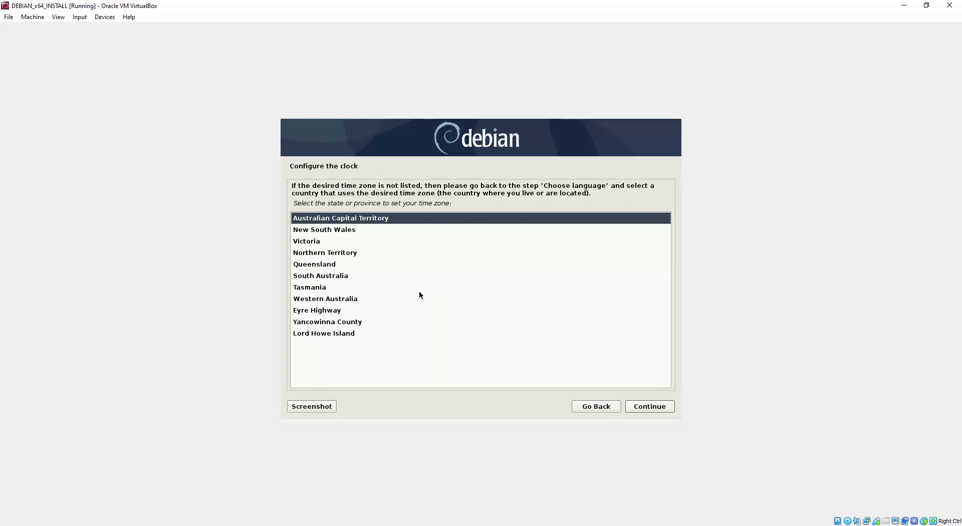
# Set the system clock's time zone to the Australian state of Victoria.
pyautogui.click(316, 242)
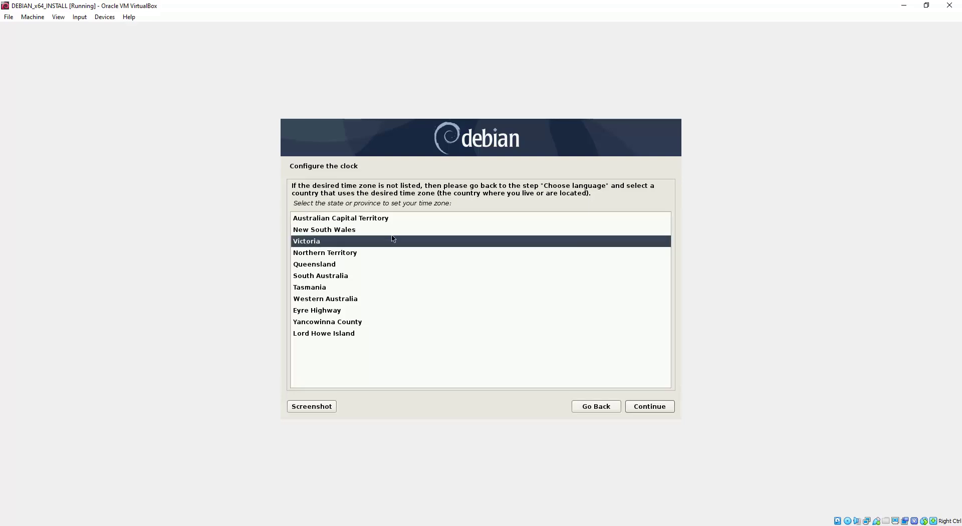
pyautogui.click(651, 408)
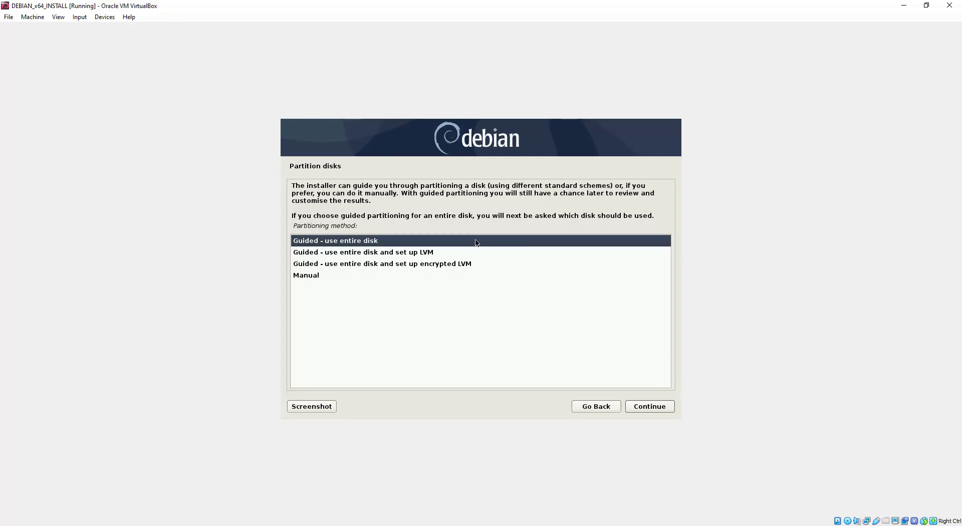
# Set up guided partitioning of the entire 16.1 GB VBOX hard disk (sda) with all files in one partition.
pyautogui.click(662, 407)
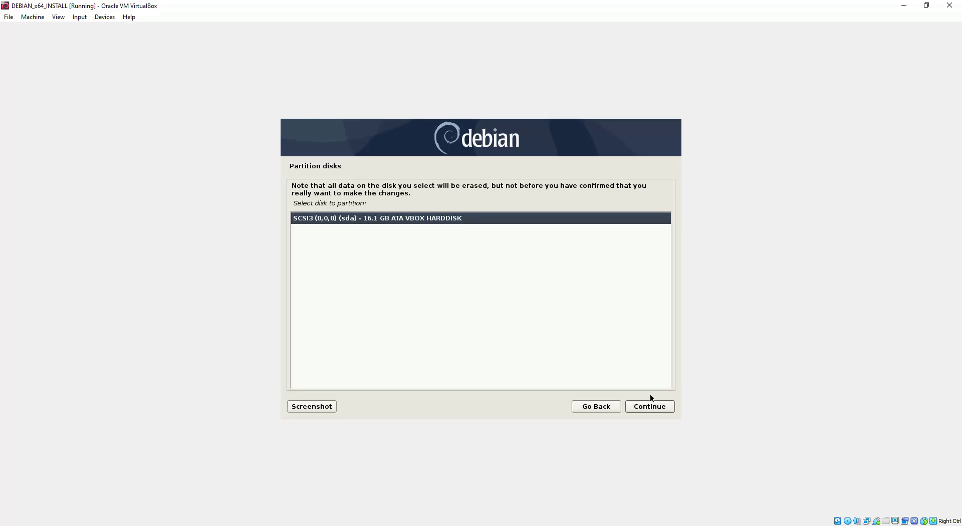
pyautogui.click(648, 407)
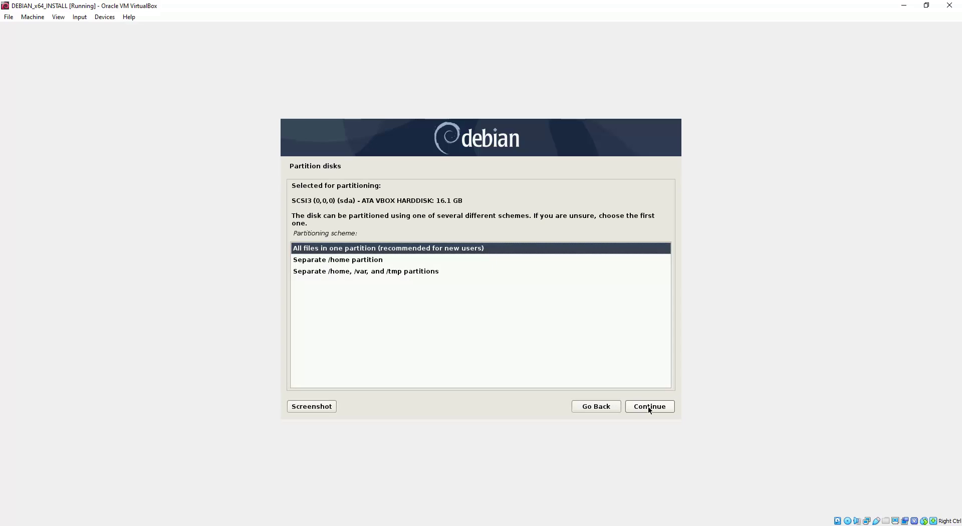
pyautogui.click(379, 262)
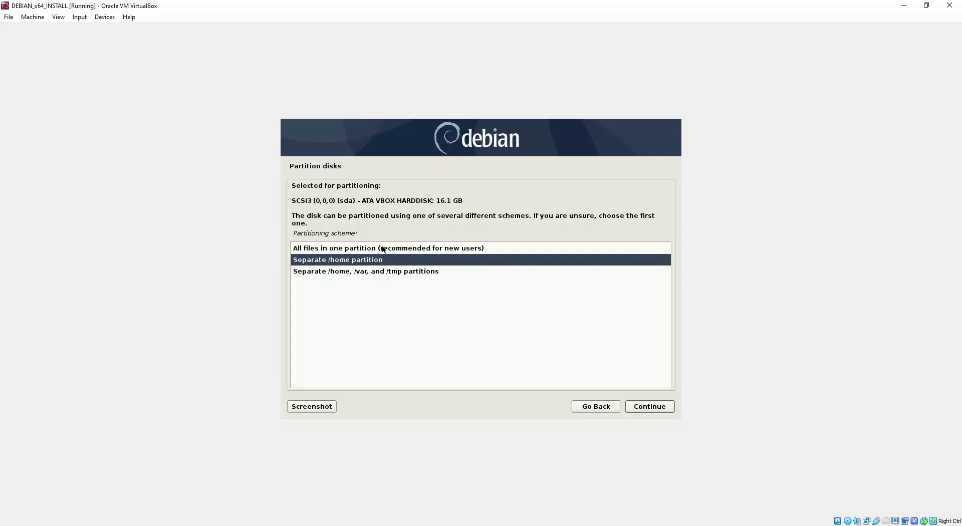
pyautogui.click(382, 249)
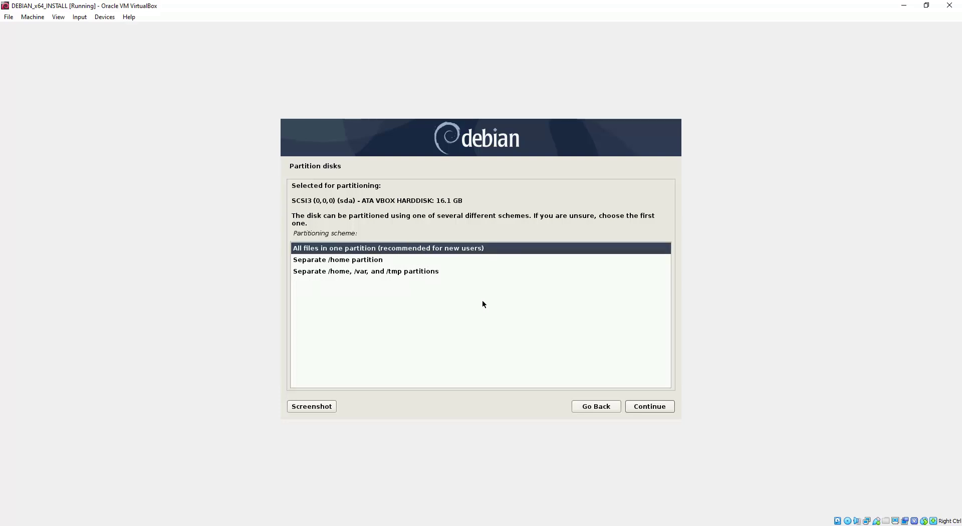
pyautogui.click(652, 407)
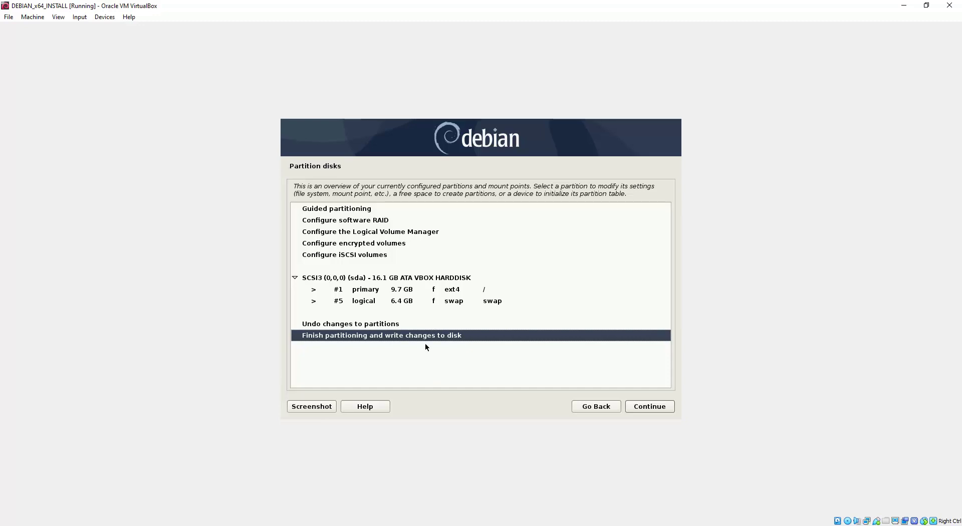
# Finish partitioning and confirm writing the partition changes to the disk.
pyautogui.click(651, 405)
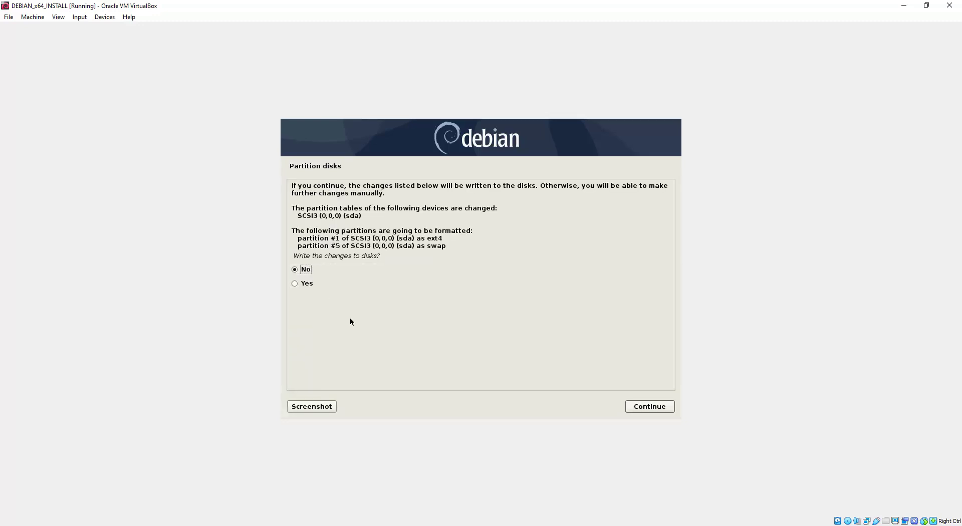
pyautogui.click(307, 283)
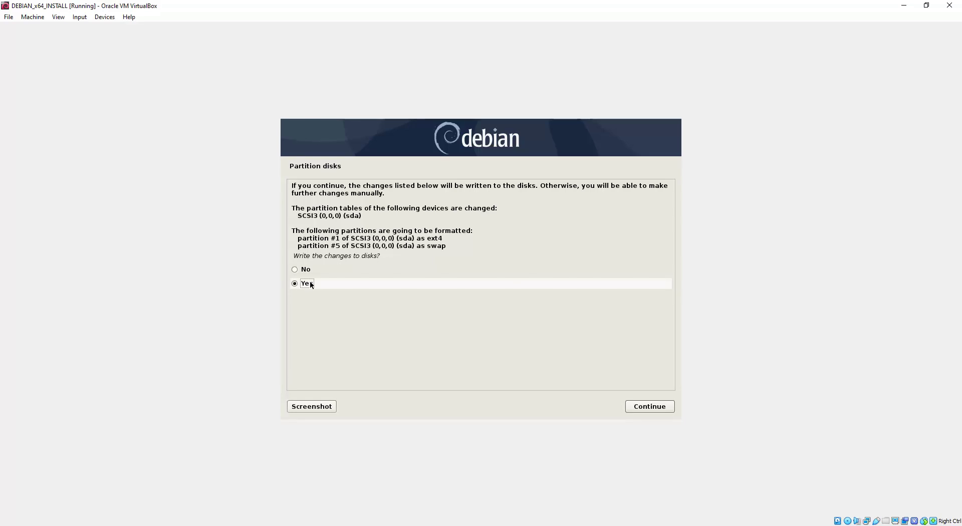
pyautogui.click(650, 408)
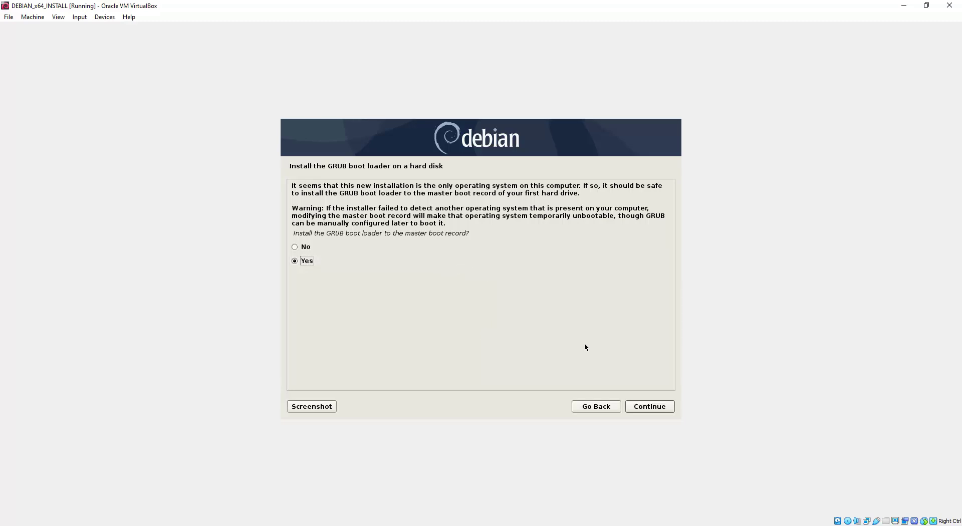
# Install the GRUB boot loader to the master boot record on the /dev/sda device.
pyautogui.click(654, 408)
pyautogui.click(361, 229)
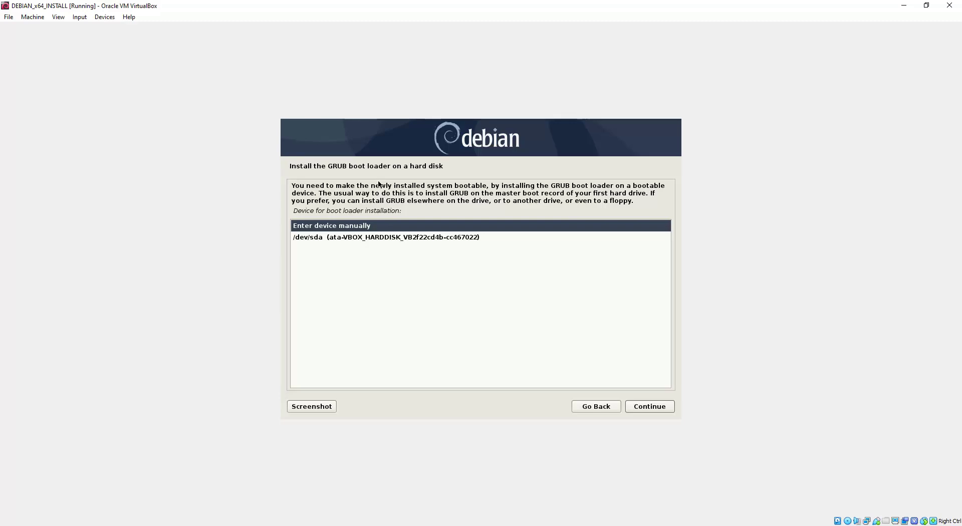
pyautogui.click(322, 237)
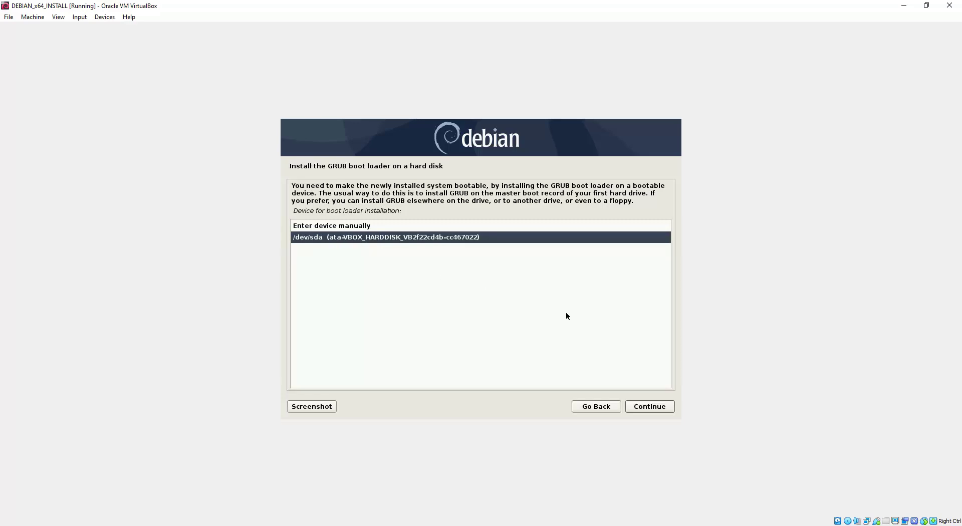
pyautogui.click(654, 409)
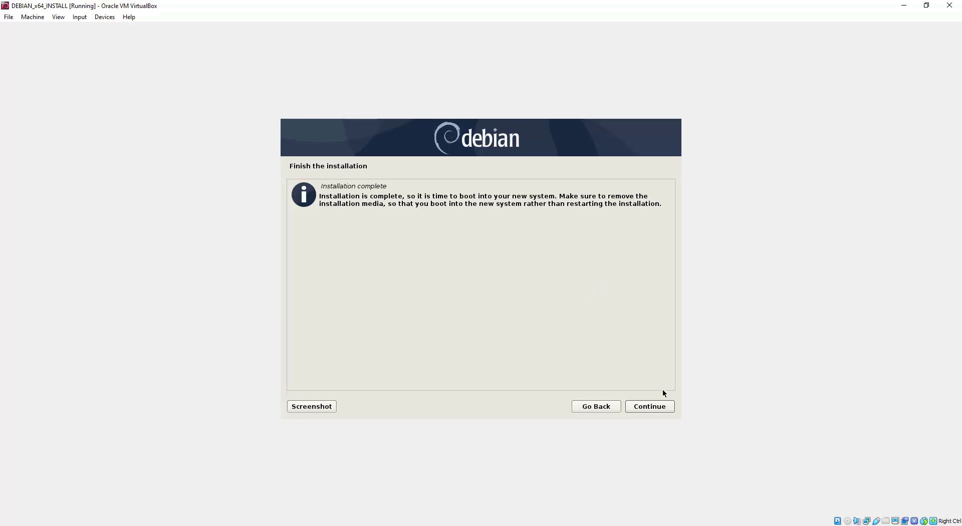
# Complete the installation by rebooting into the new Debian system and sign in with the user account's password.
pyautogui.click(650, 408)
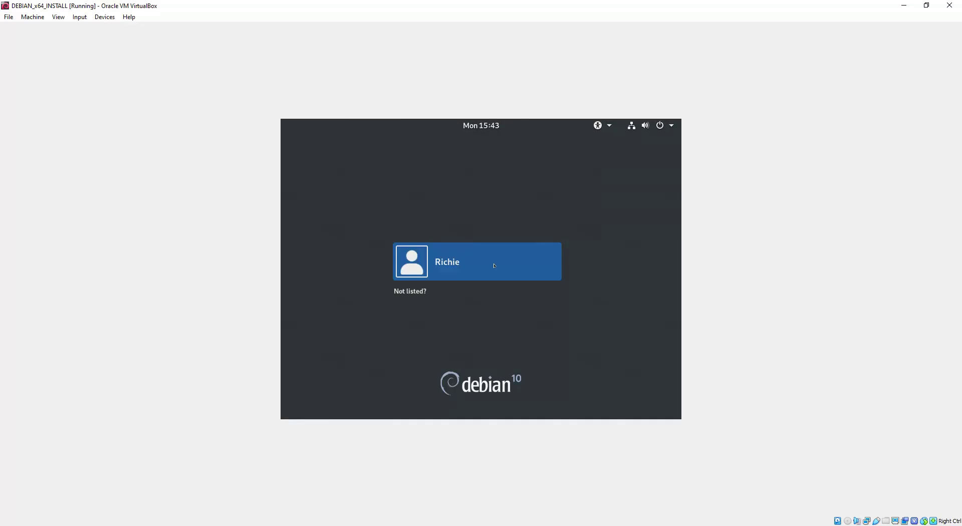
pyautogui.click(494, 272)
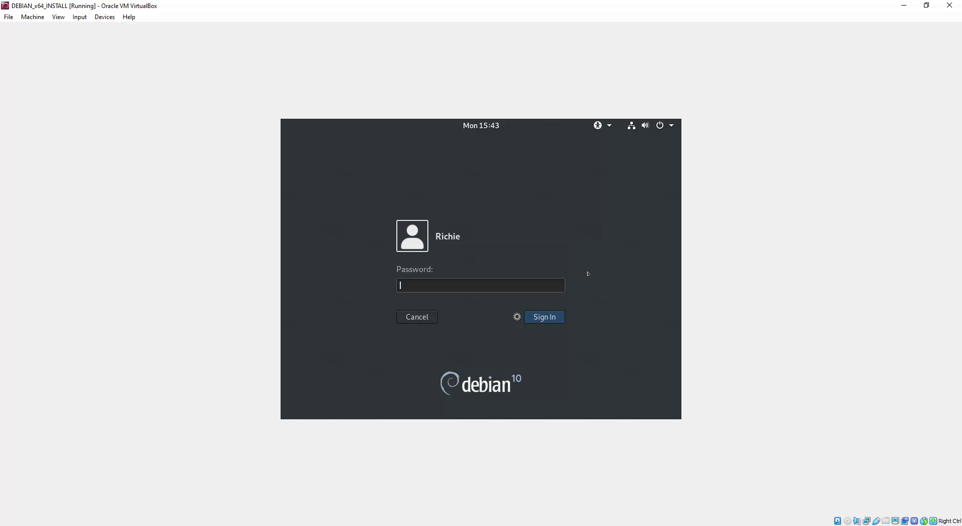
pyautogui.write('*********')
pyautogui.press('Return')
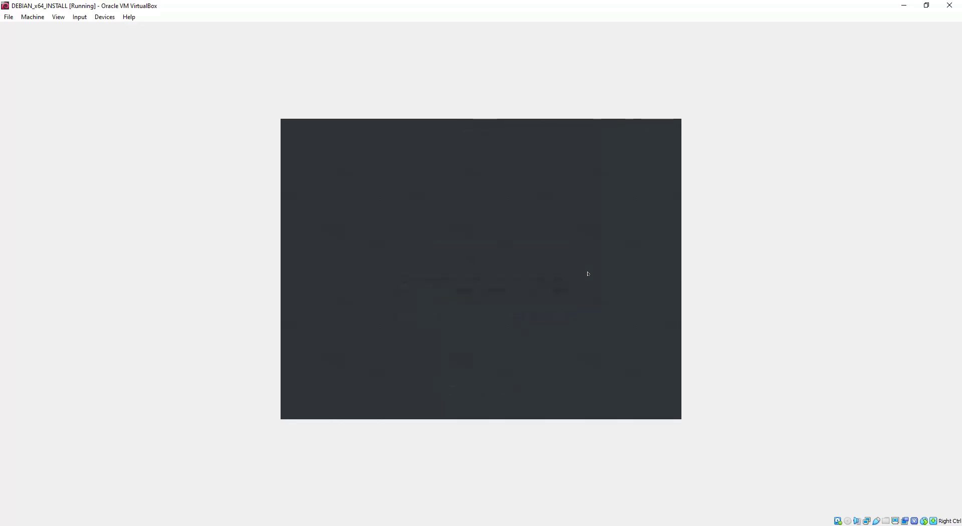